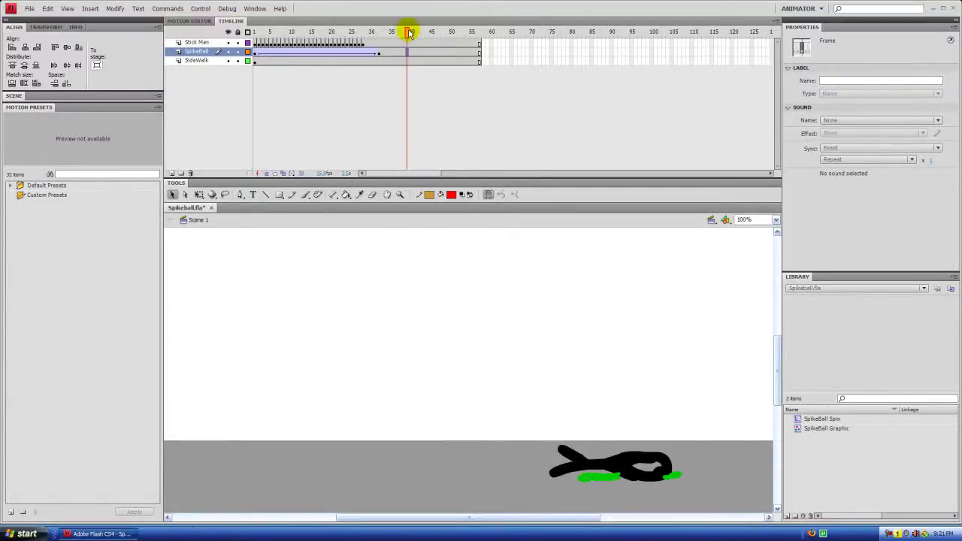
# - Scrub the playhead from frame 40 back to frame 16, where the stick man meets the spikeball
pyautogui.moveTo(408, 31); pyautogui.dragTo(314, 20)
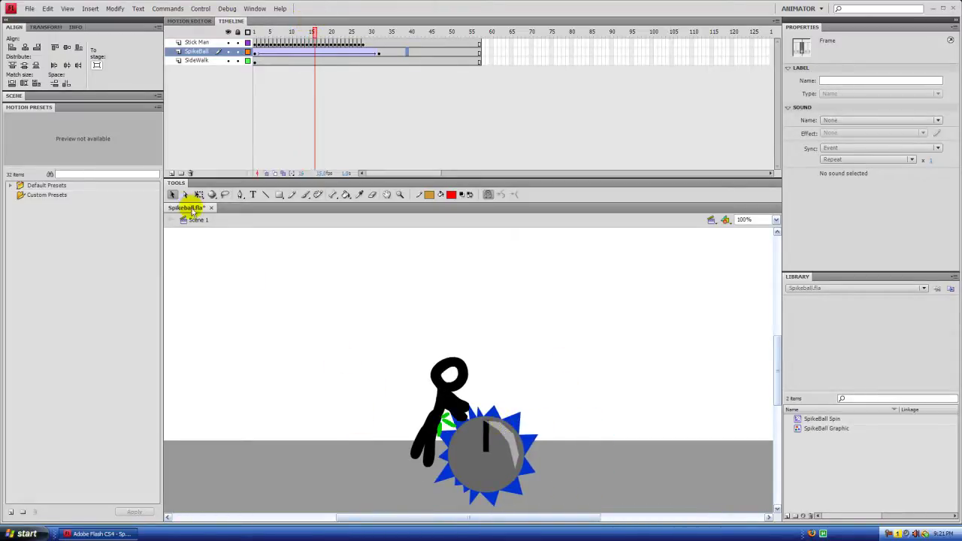
# - Import Punch.mov and Tire Screech.wav from the Desktop into the library
pyautogui.click(28, 8)
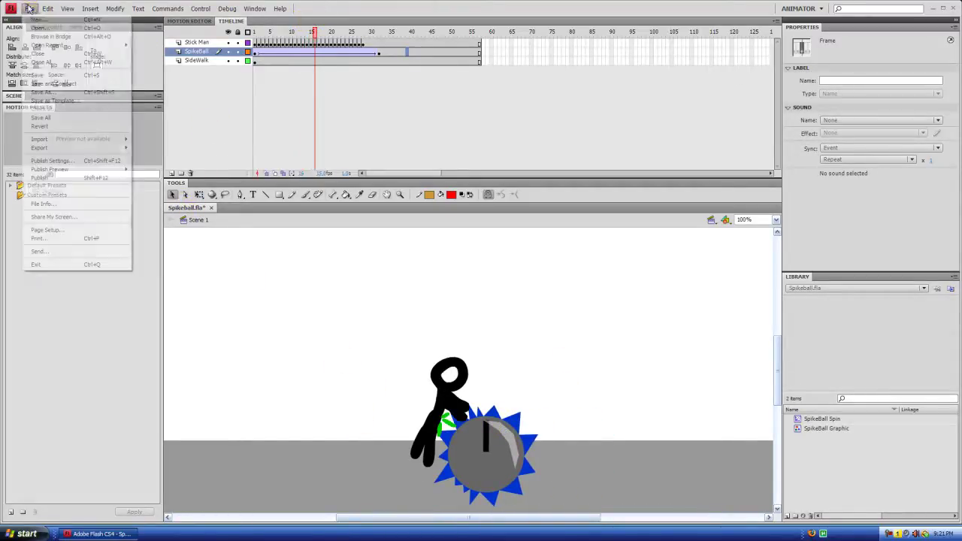
pyautogui.moveTo(45, 139)
pyautogui.click(168, 146)
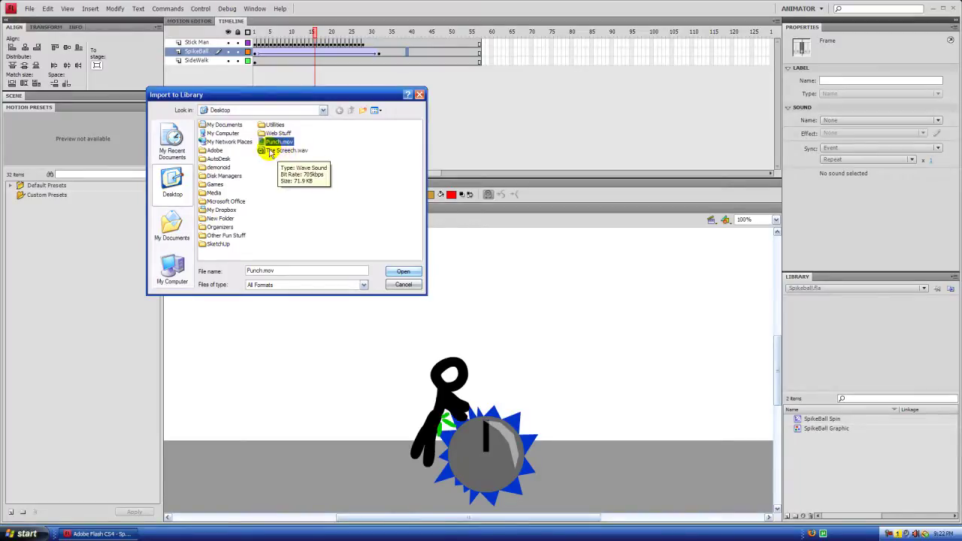
pyautogui.keyDown('ctrl'); pyautogui.click(278, 150); pyautogui.keyUp('ctrl')
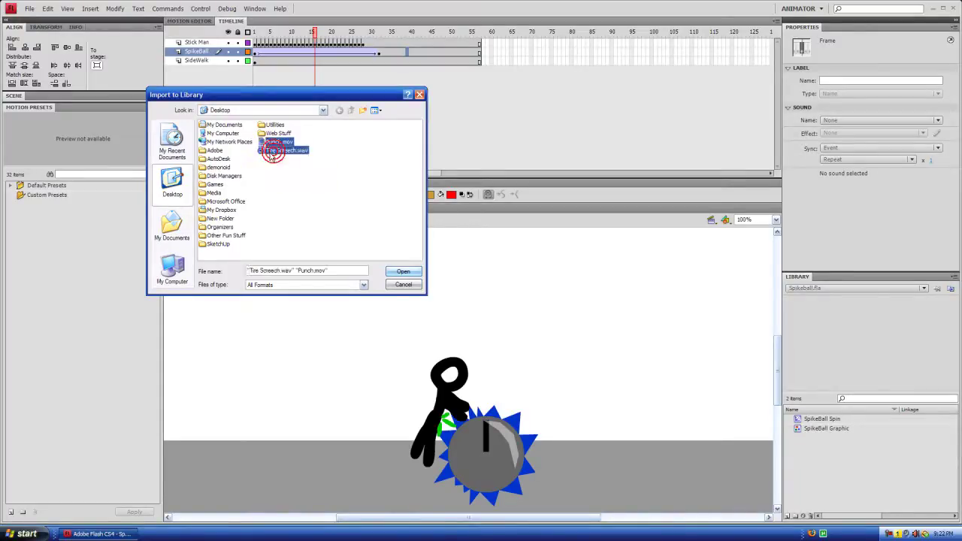
pyautogui.click(404, 273)
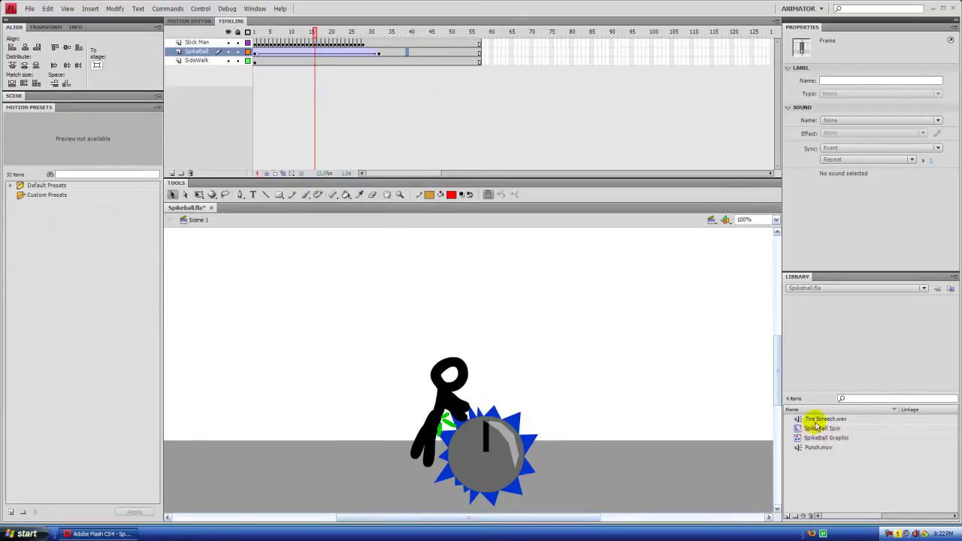
# - Preview the Tire Screech.wav and Punch.mov waveforms in the Library, then deselect them
pyautogui.click(816, 419)
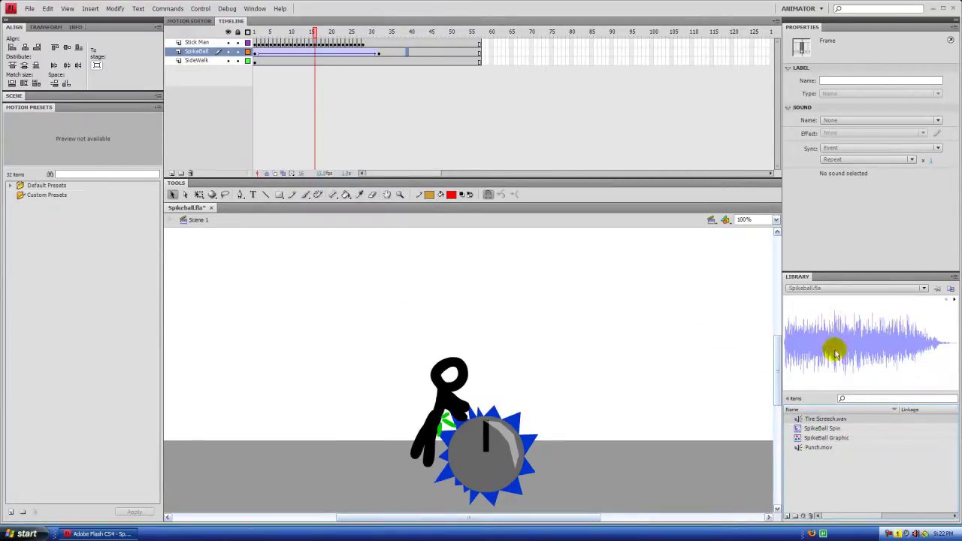
pyautogui.click(824, 447)
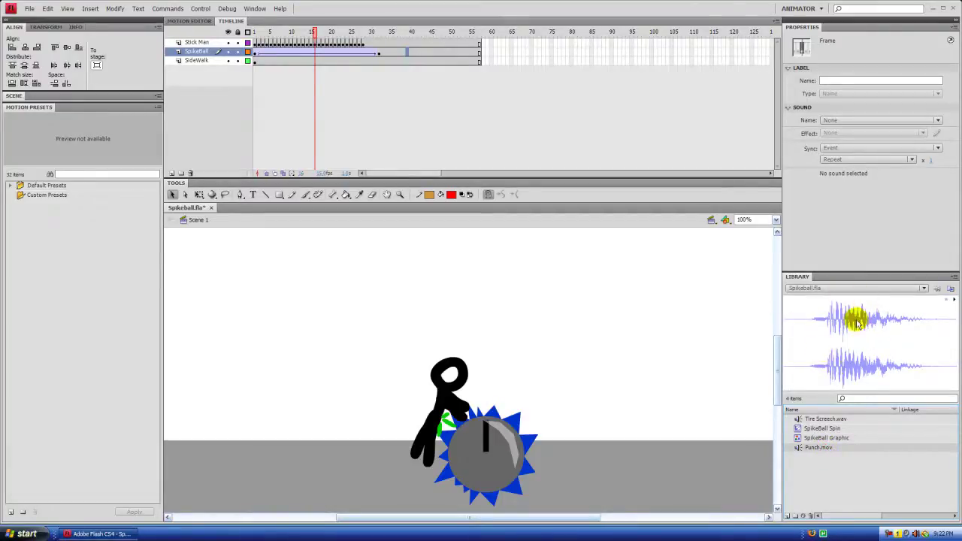
pyautogui.click(817, 473)
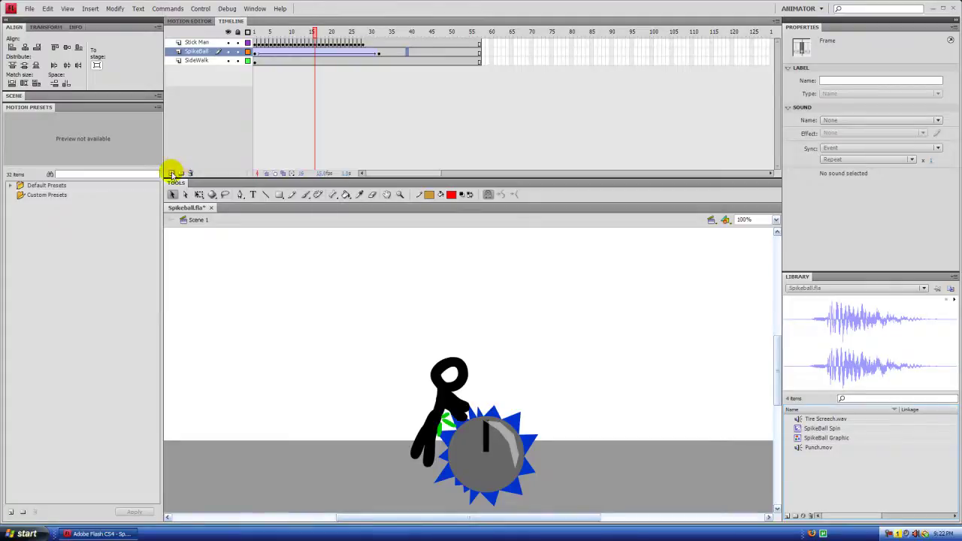
# - Insert a new layer, move it above Stick Man, and name it Sounds
pyautogui.click(171, 174)
pyautogui.click(203, 54)
pyautogui.moveTo(204, 42); pyautogui.dragTo(200, 45)
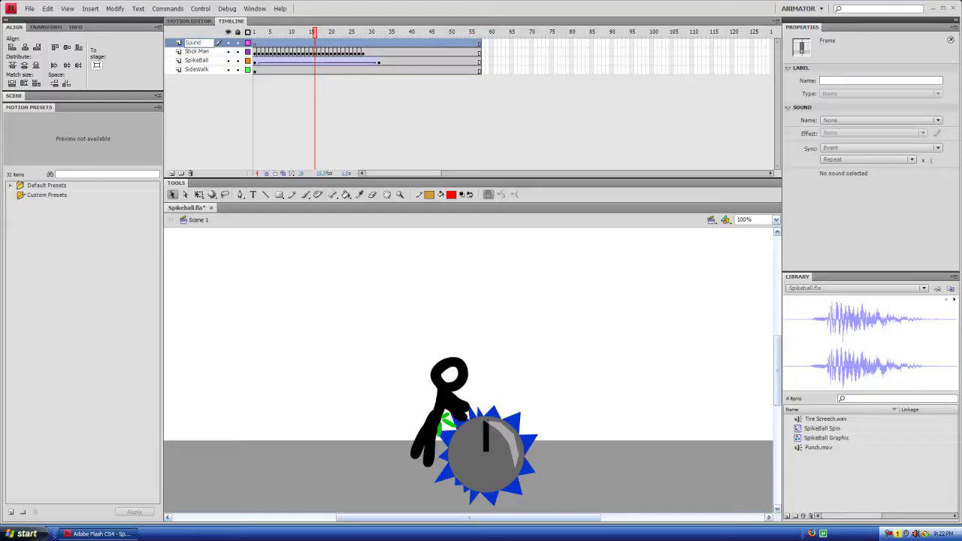
pyautogui.click(200, 97)
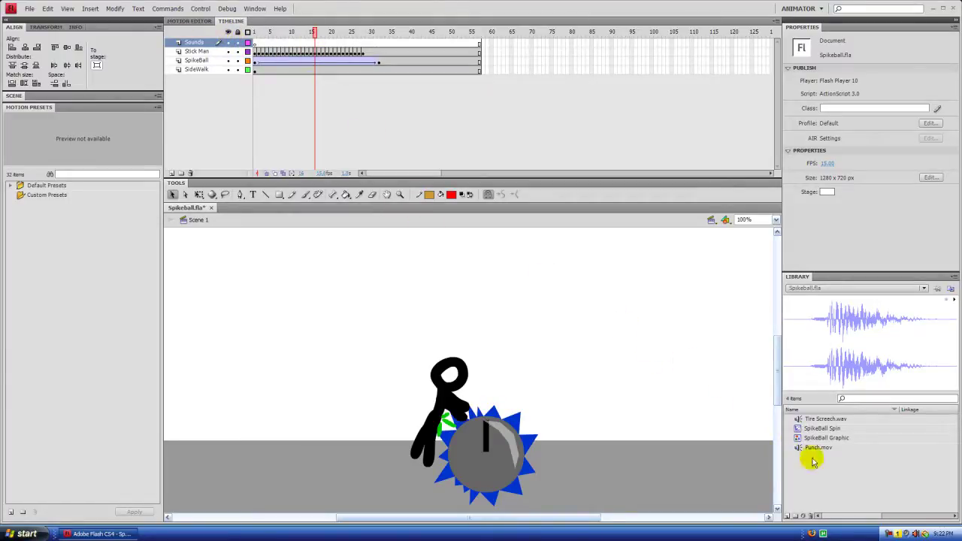
# - Place Punch.mov on the Sounds layer at frame 16, scrub the impact, and test the movie
pyautogui.moveTo(315, 34); pyautogui.dragTo(315, 34)
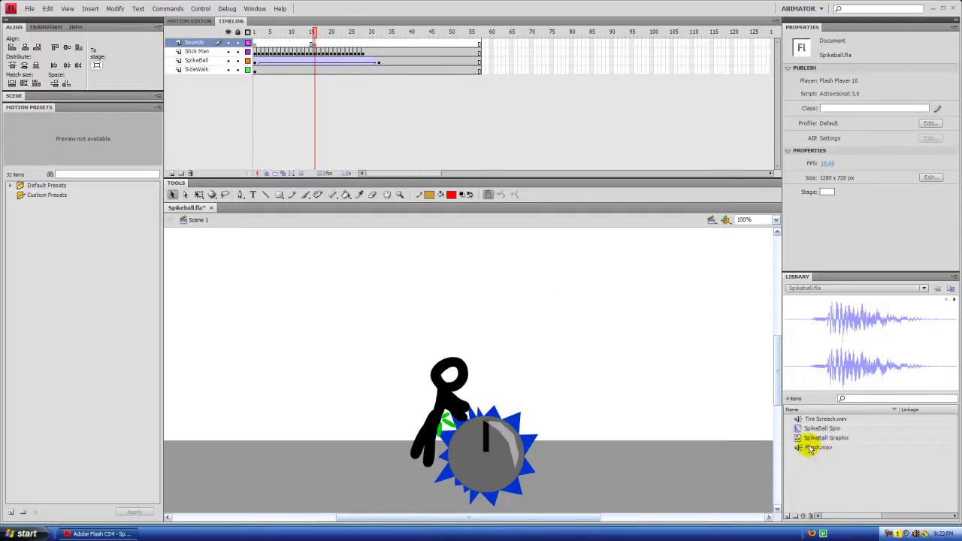
pyautogui.moveTo(815, 449); pyautogui.dragTo(390, 288)
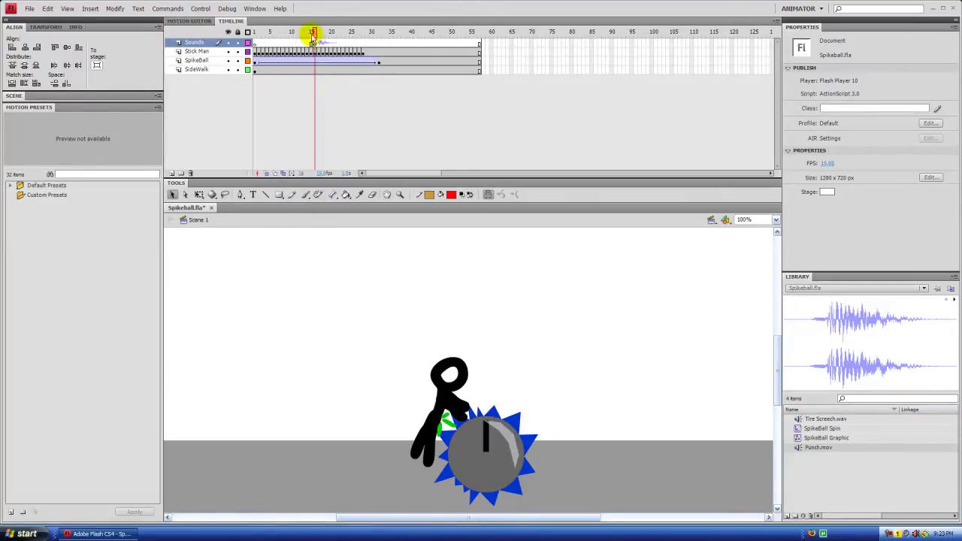
pyautogui.moveTo(316, 33); pyautogui.dragTo(355, 35)
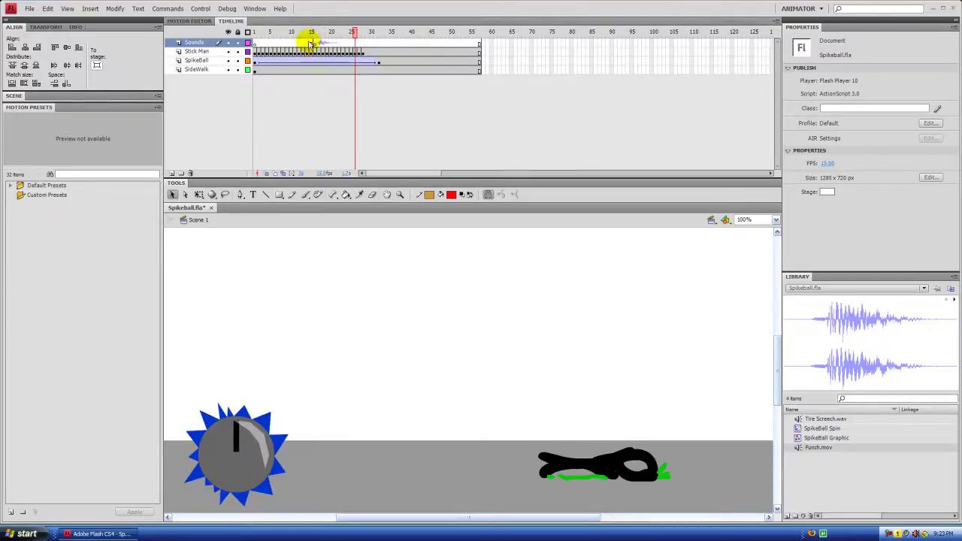
pyautogui.moveTo(354, 32); pyautogui.dragTo(307, 34)
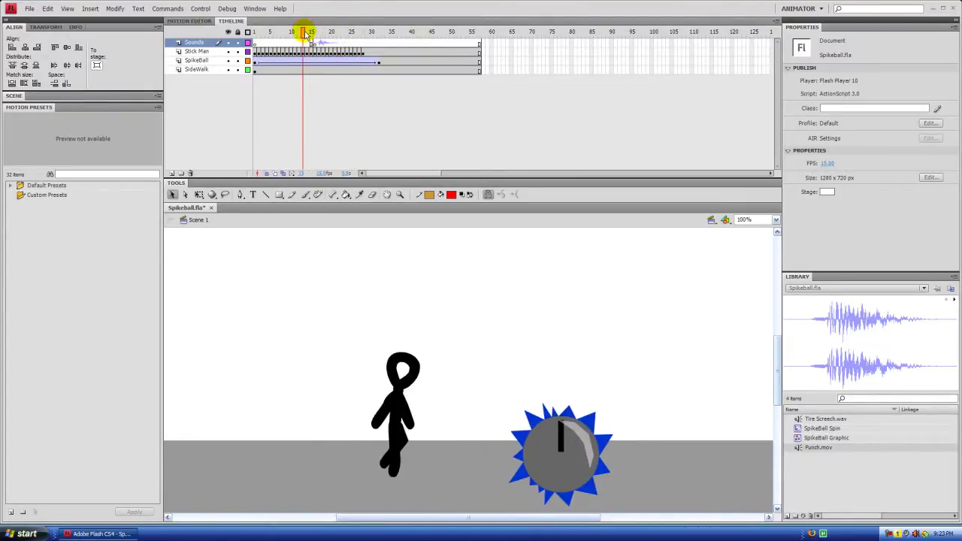
pyautogui.hotkey('ctrl', 'Return')
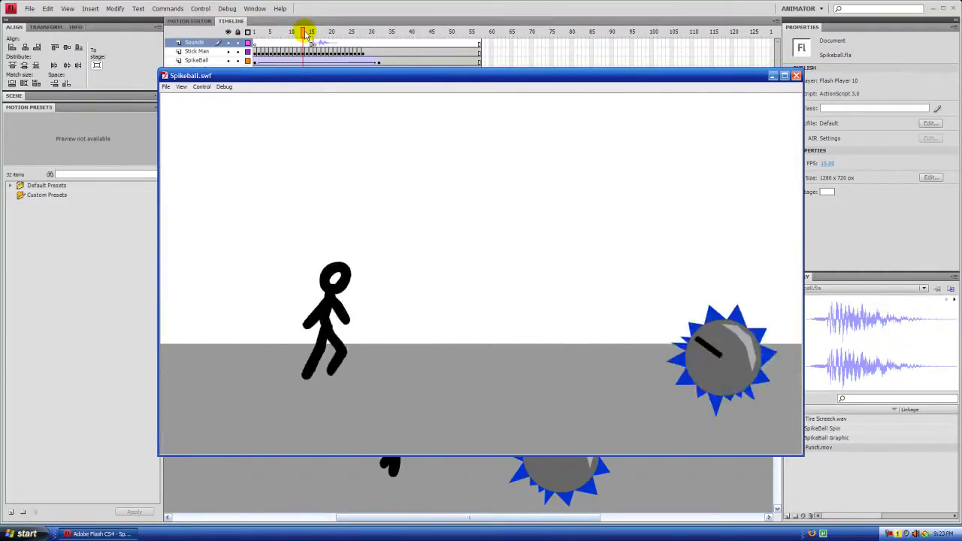
# - Close the Spikeball.swf window, preview Tire Screech.wav, and scrub toward frame 20
pyautogui.click(797, 75)
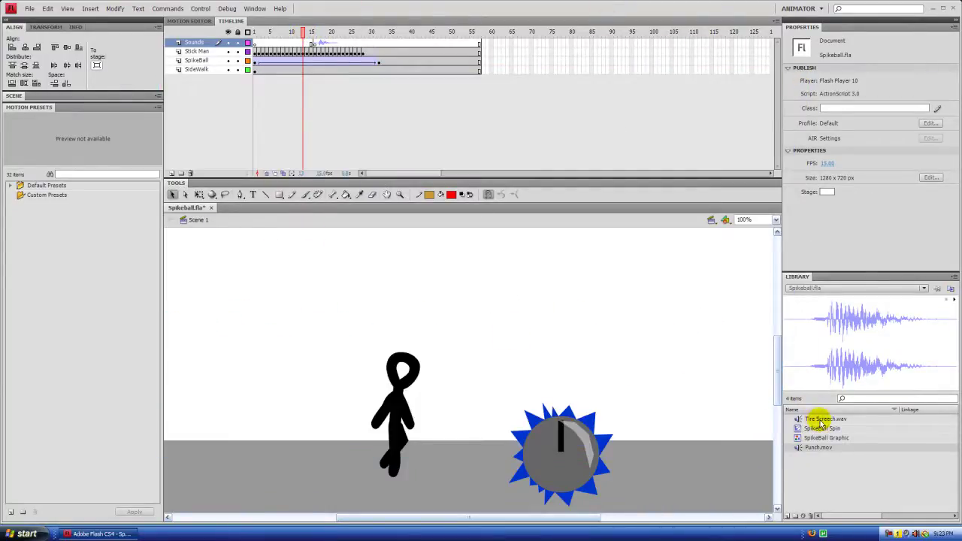
pyautogui.moveTo(820, 419); pyautogui.dragTo(575, 425)
pyautogui.moveTo(308, 34); pyautogui.dragTo(331, 30)
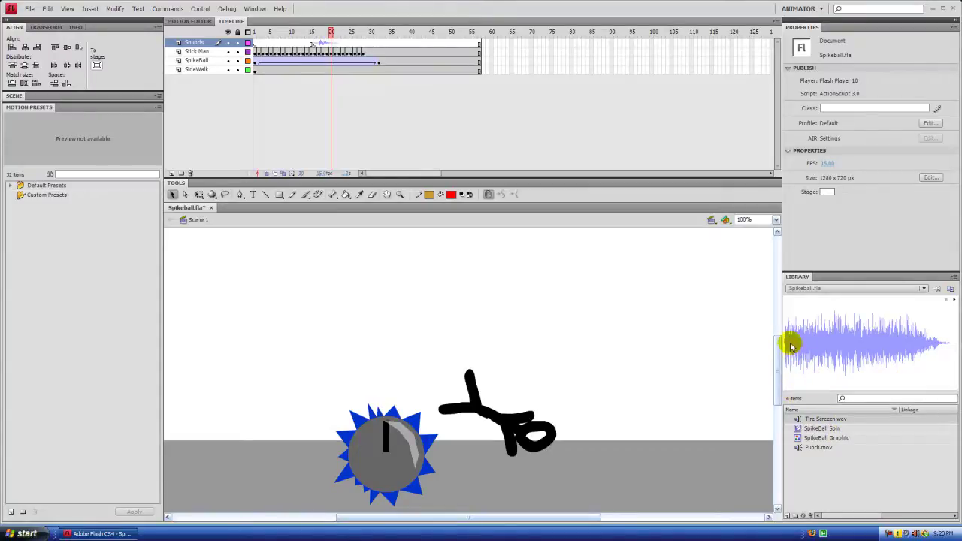
pyautogui.moveTo(331, 33)
pyautogui.mouseDown()
pyautogui.moveTo(323, 27)
pyautogui.moveTo(333, 33)
pyautogui.mouseUp()
pyautogui.click(331, 43)
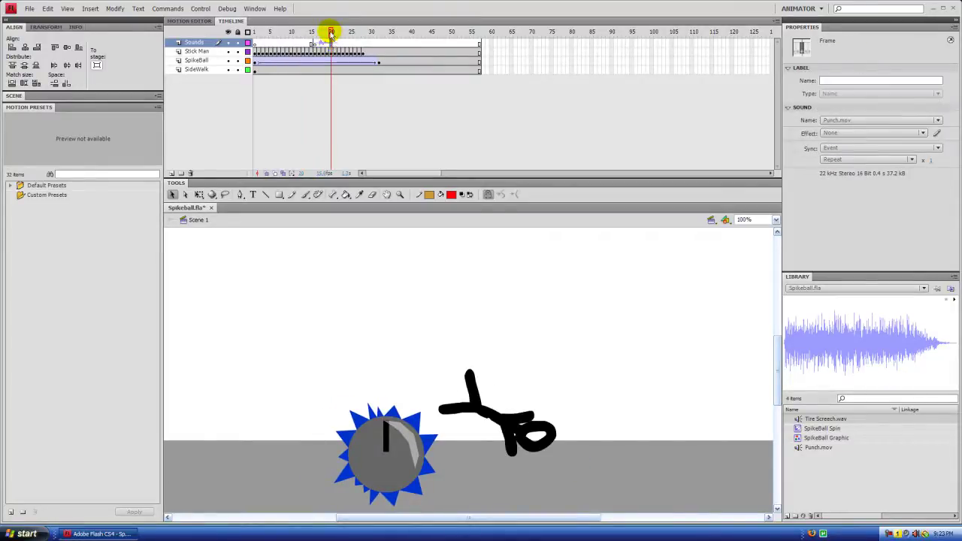
pyautogui.moveTo(328, 34); pyautogui.dragTo(326, 35)
pyautogui.click(320, 43)
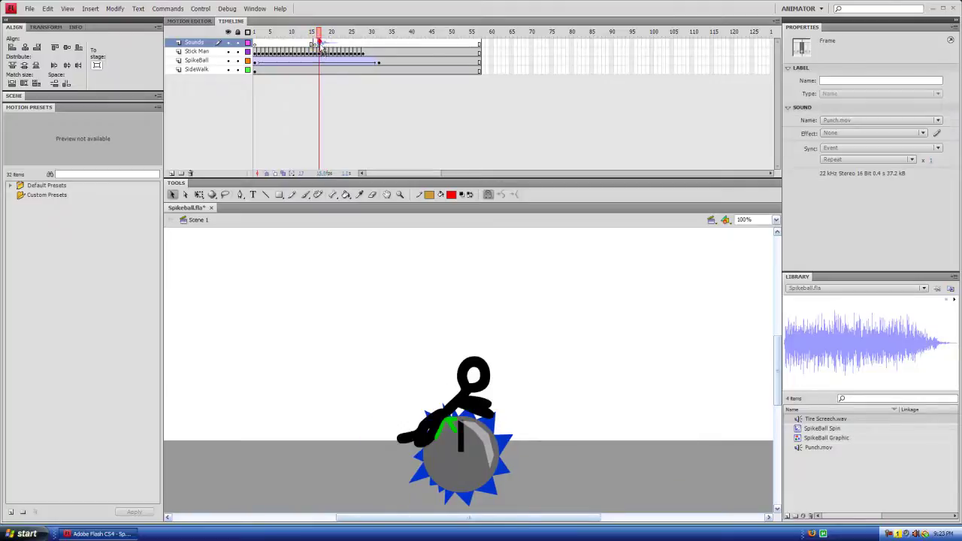
pyautogui.moveTo(319, 35); pyautogui.dragTo(330, 35)
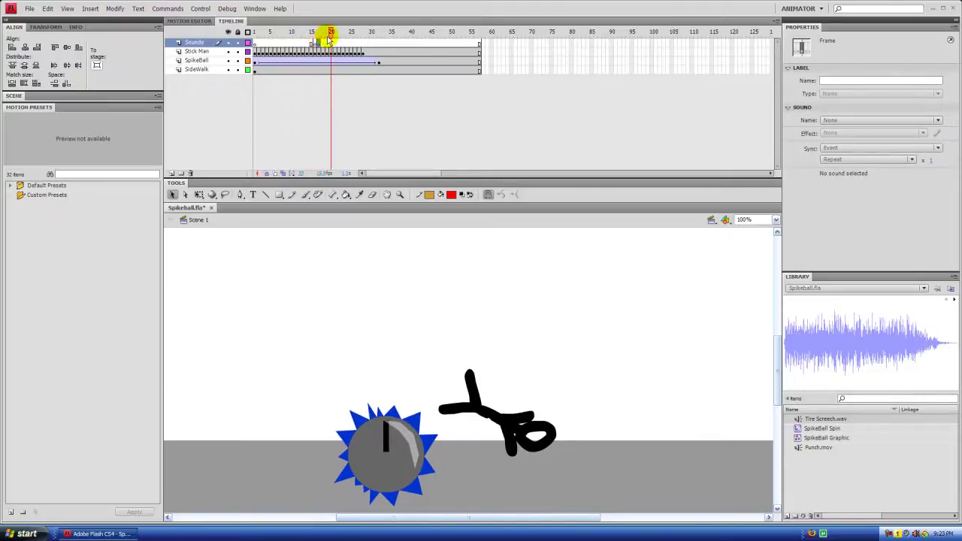
pyautogui.click(319, 93)
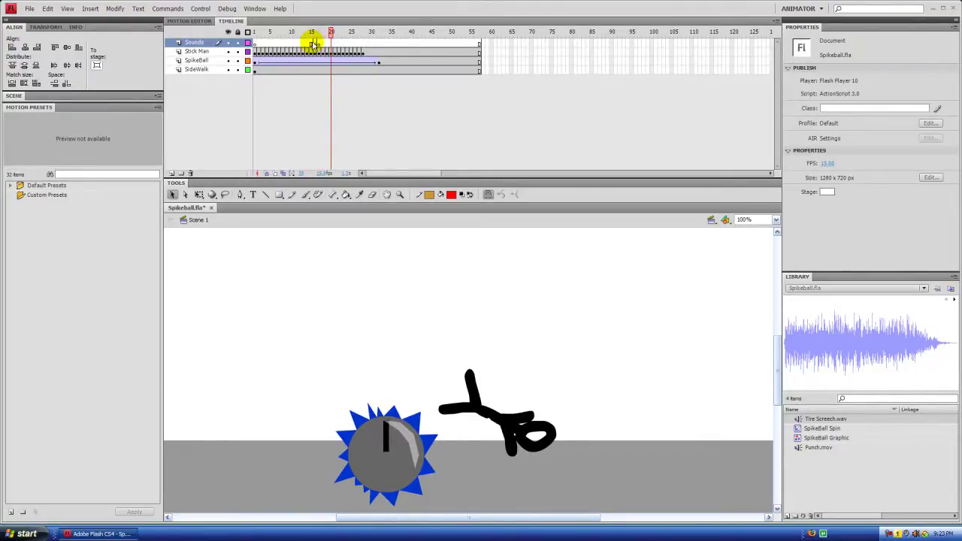
pyautogui.moveTo(331, 34); pyautogui.dragTo(318, 36)
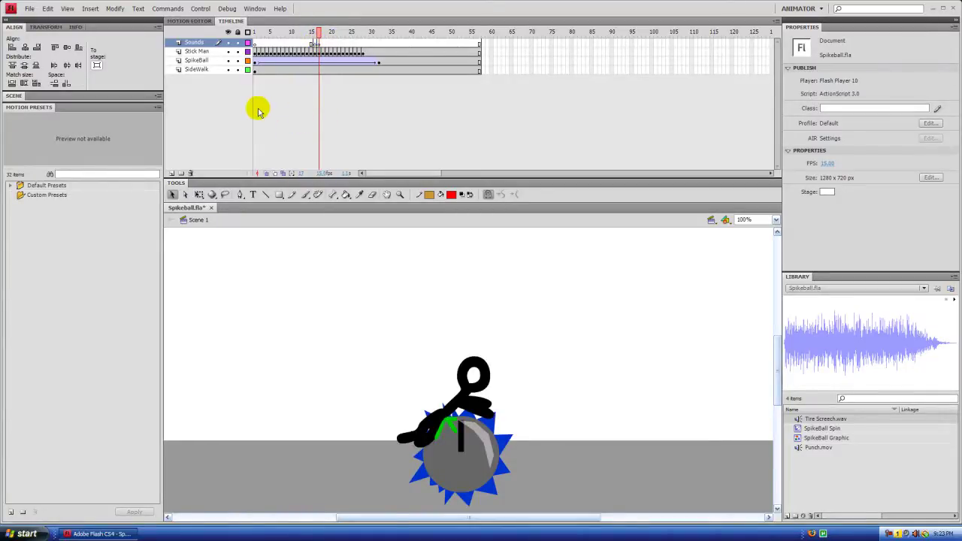
pyautogui.hotkey('ctrl', 'Return')
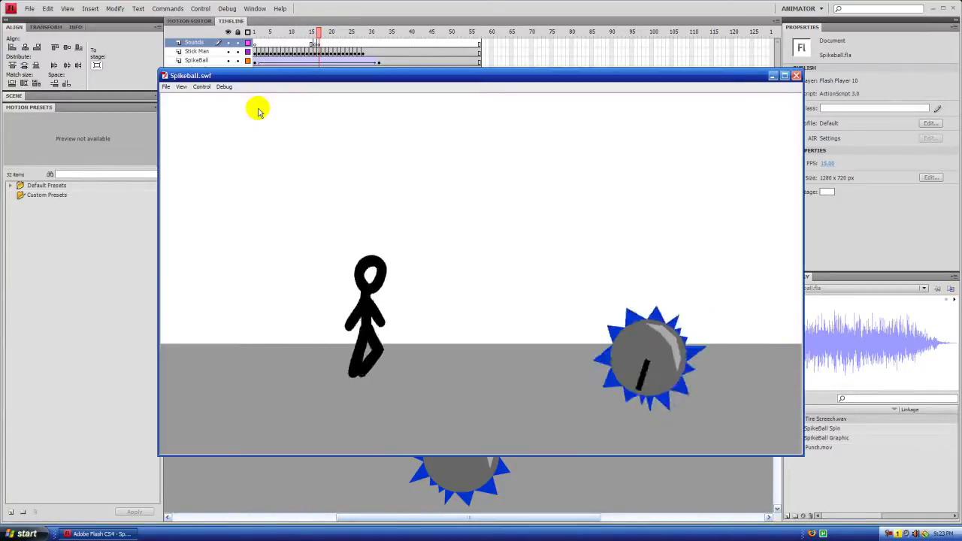
pyautogui.click(796, 76)
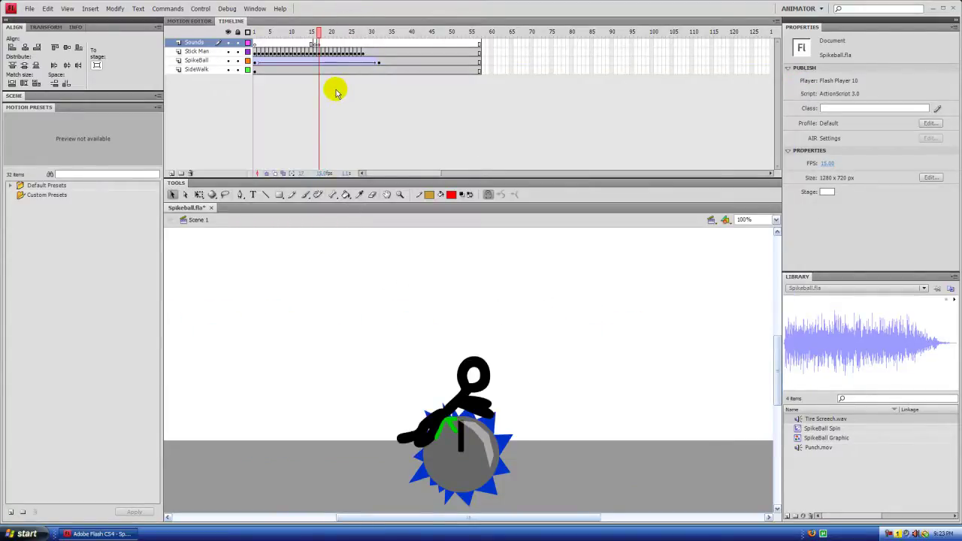
# - Place Tire Screech.wav on the Sounds layer at frame 20, check the timing, and test the movie
pyautogui.click(329, 60)
pyautogui.click(335, 33)
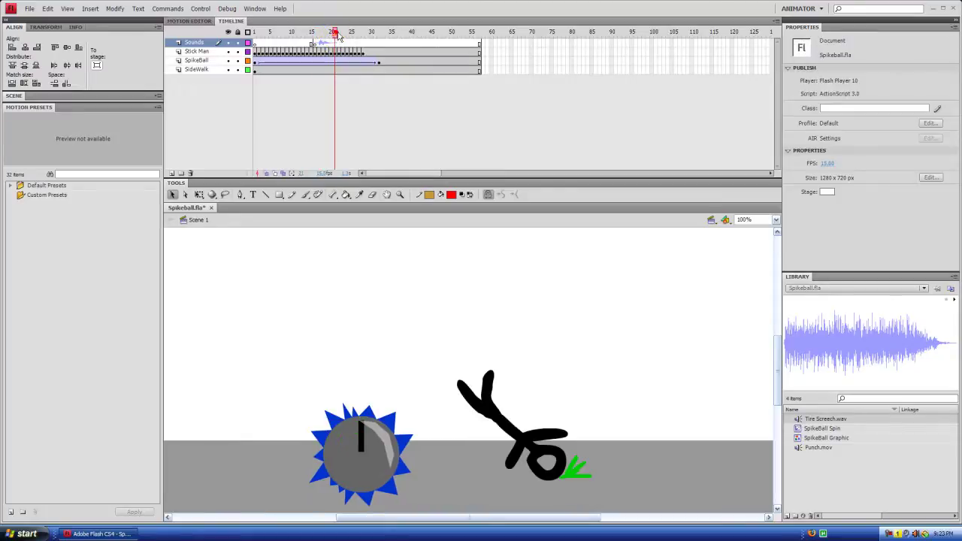
pyautogui.moveTo(335, 33); pyautogui.dragTo(331, 33)
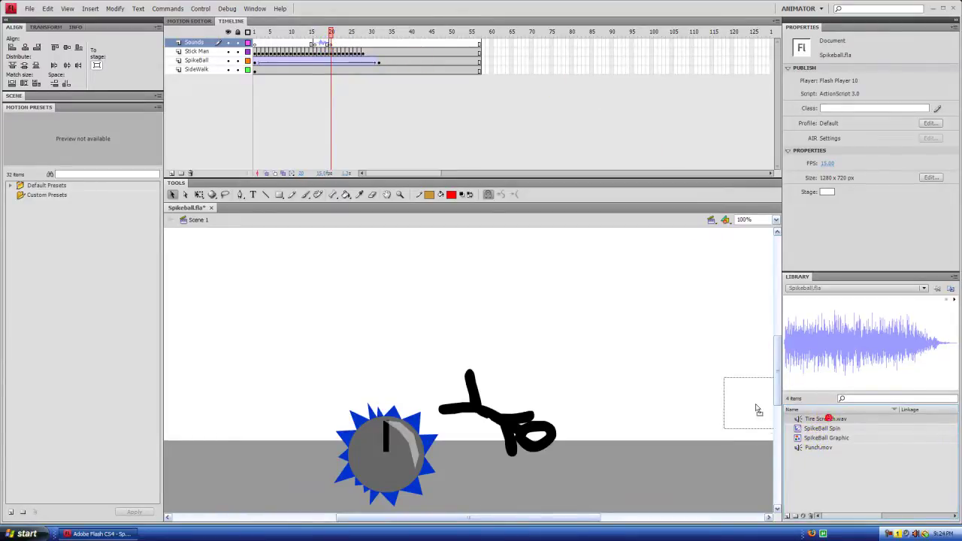
pyautogui.moveTo(757, 409); pyautogui.dragTo(399, 484)
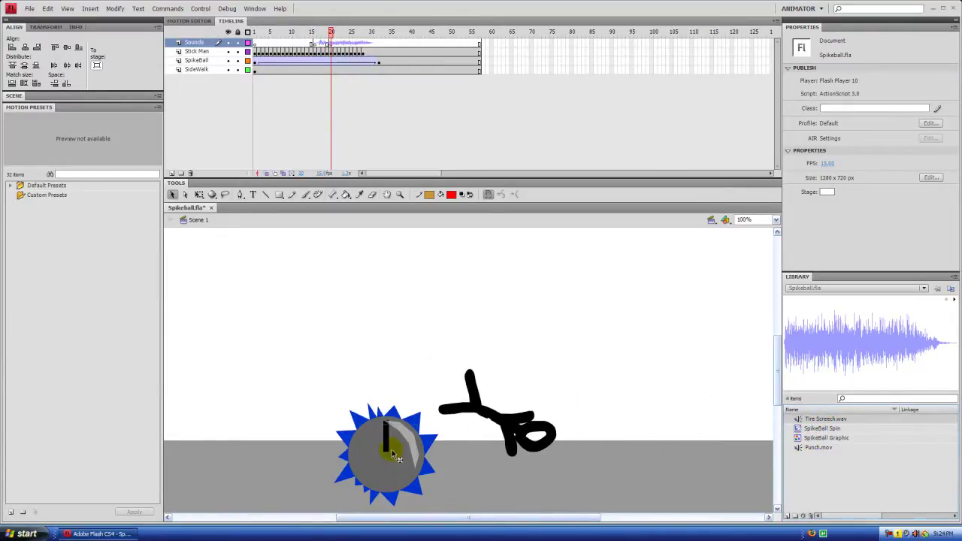
pyautogui.moveTo(332, 32); pyautogui.dragTo(298, 36)
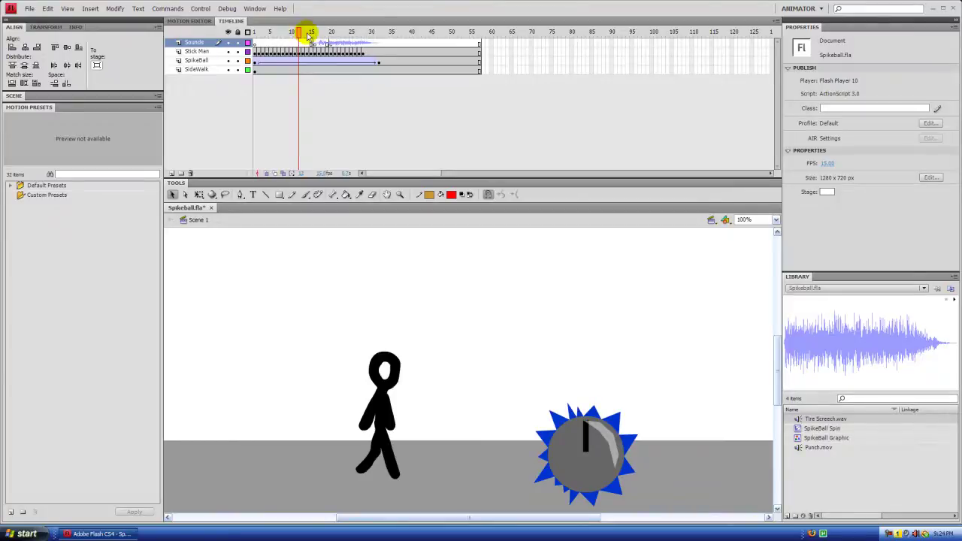
pyautogui.hotkey('ctrl', 'Return')
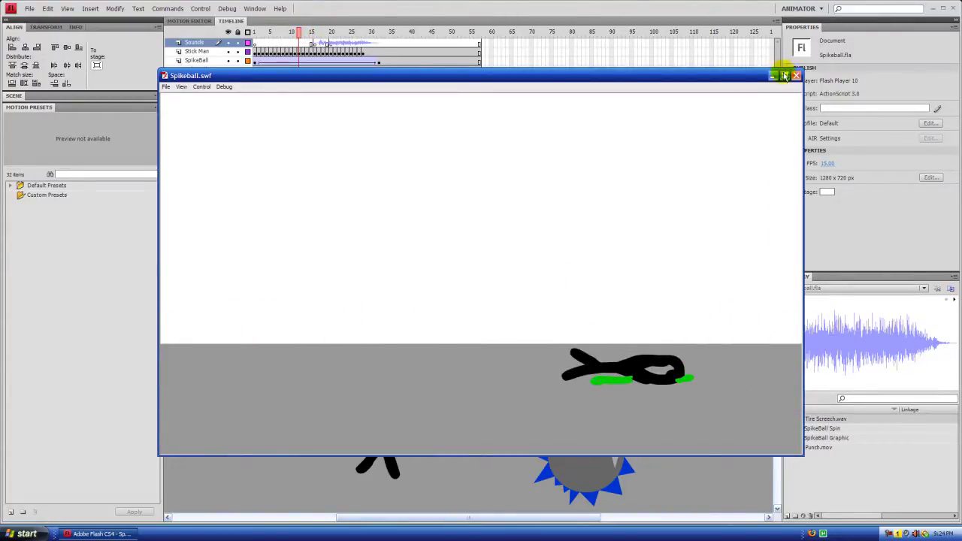
# - Close the test window and delete the Sounds layer from the timeline
pyautogui.click(796, 76)
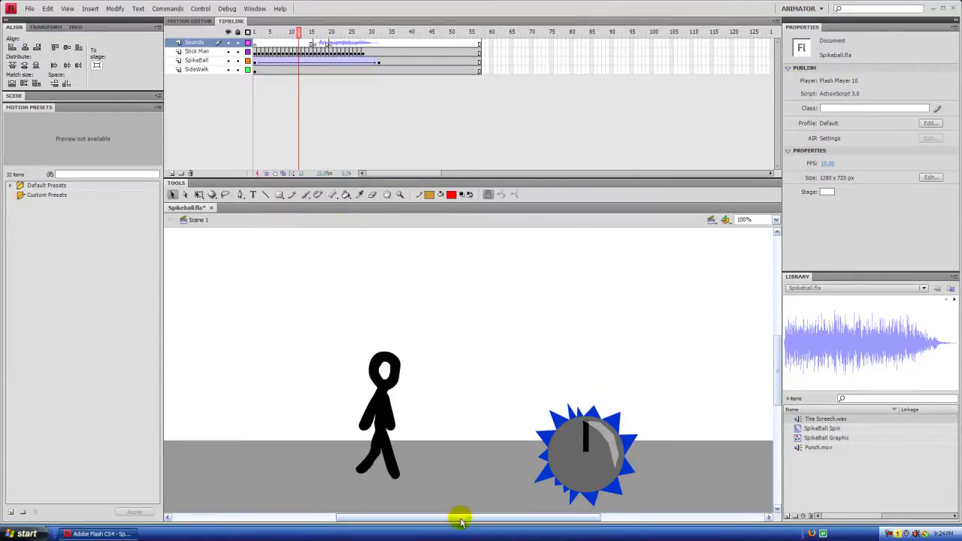
pyautogui.moveTo(460, 521)
pyautogui.mouseDown()
pyautogui.moveTo(521, 515)
pyautogui.moveTo(452, 518)
pyautogui.moveTo(463, 516)
pyautogui.mouseUp()
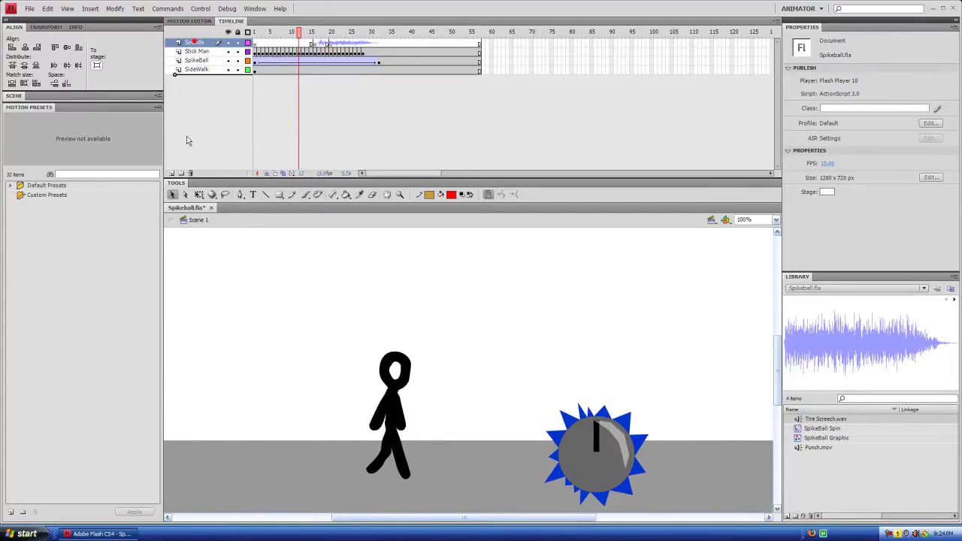
pyautogui.click(190, 173)
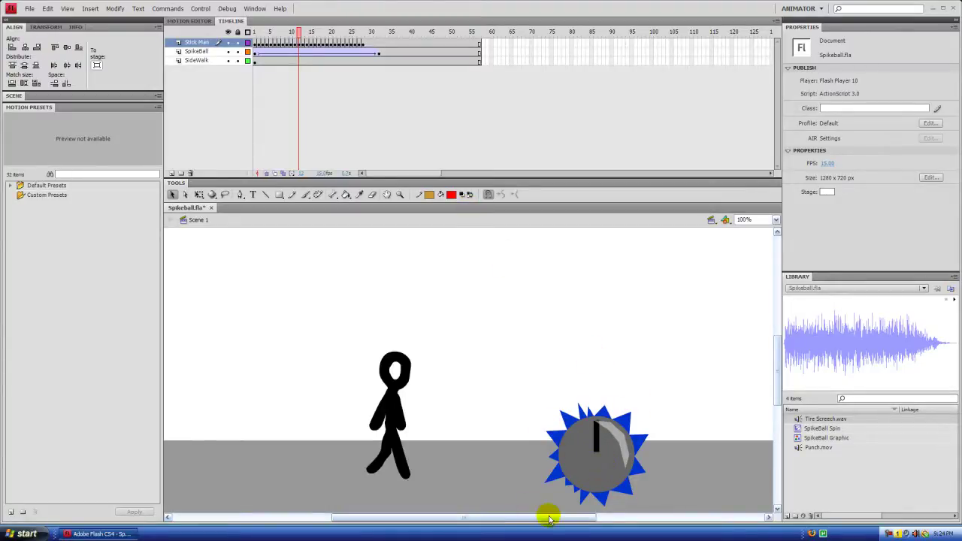
# - Enter the SpikeBall Spin movie clip and add a new layer inside it
pyautogui.moveTo(548, 516); pyautogui.dragTo(627, 517)
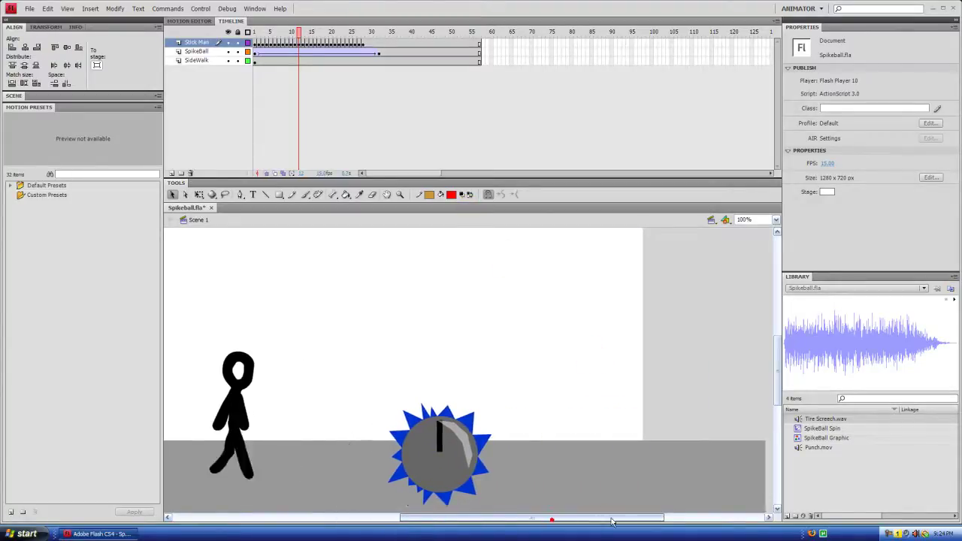
pyautogui.doubleClick(409, 466)
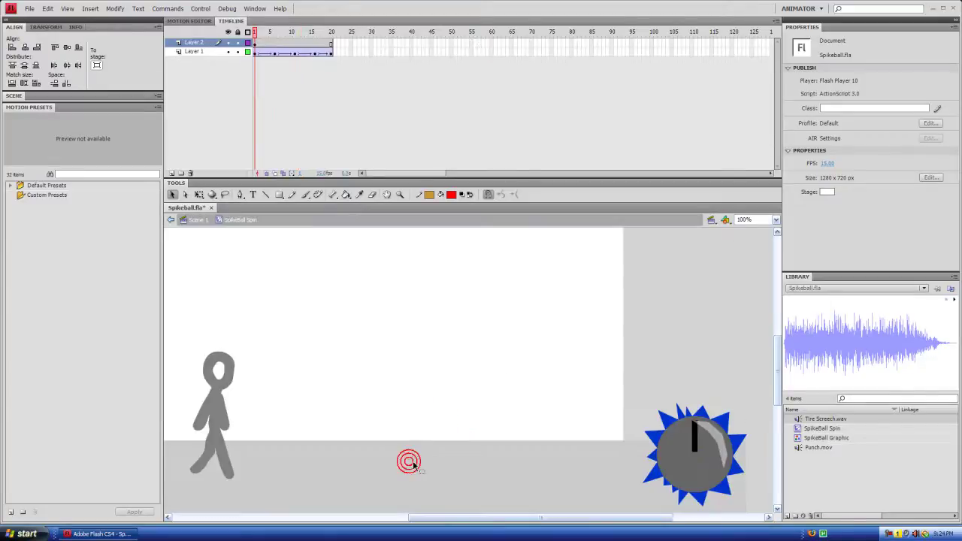
pyautogui.moveTo(546, 517); pyautogui.dragTo(613, 517)
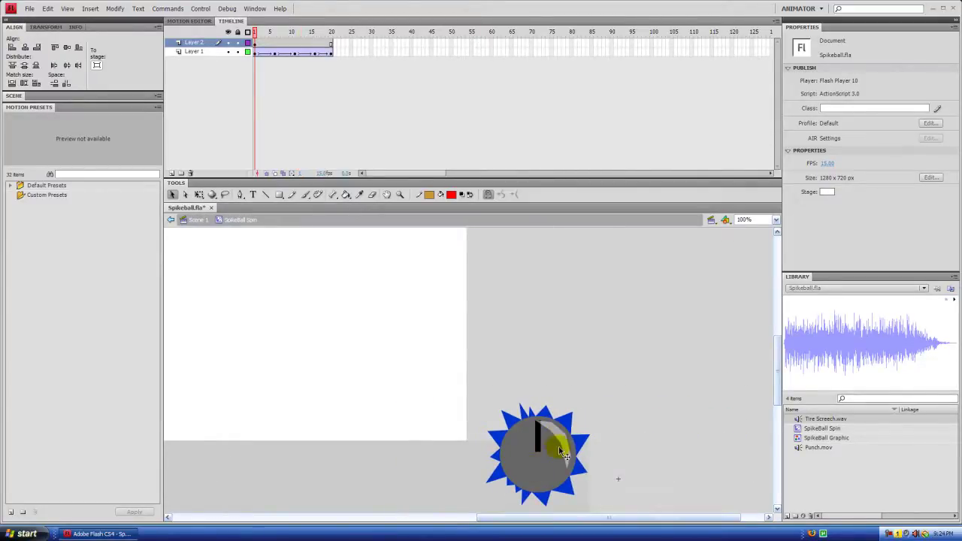
pyautogui.click(172, 173)
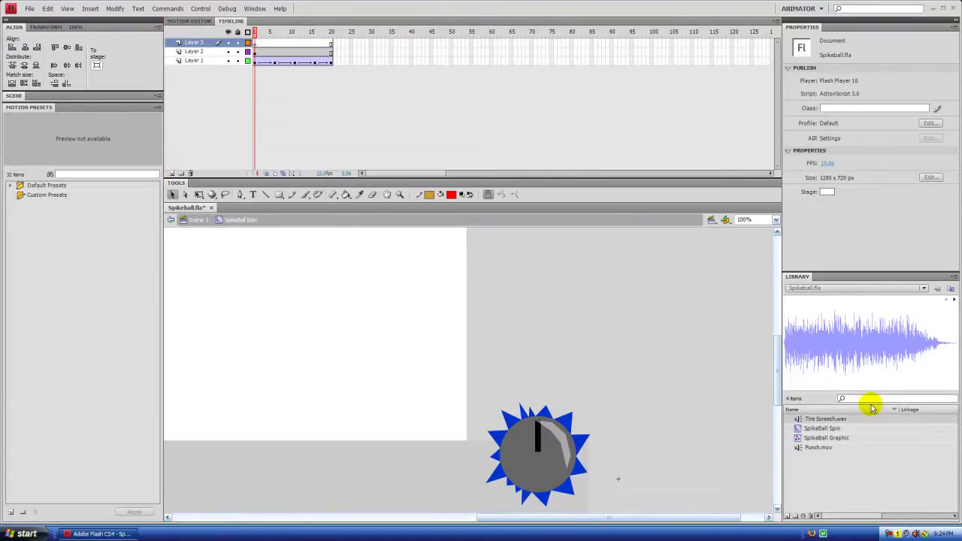
# - Put Punch.mov on Layer 3, scrub through the spin, and return to Scene 1
pyautogui.moveTo(818, 451); pyautogui.dragTo(391, 305)
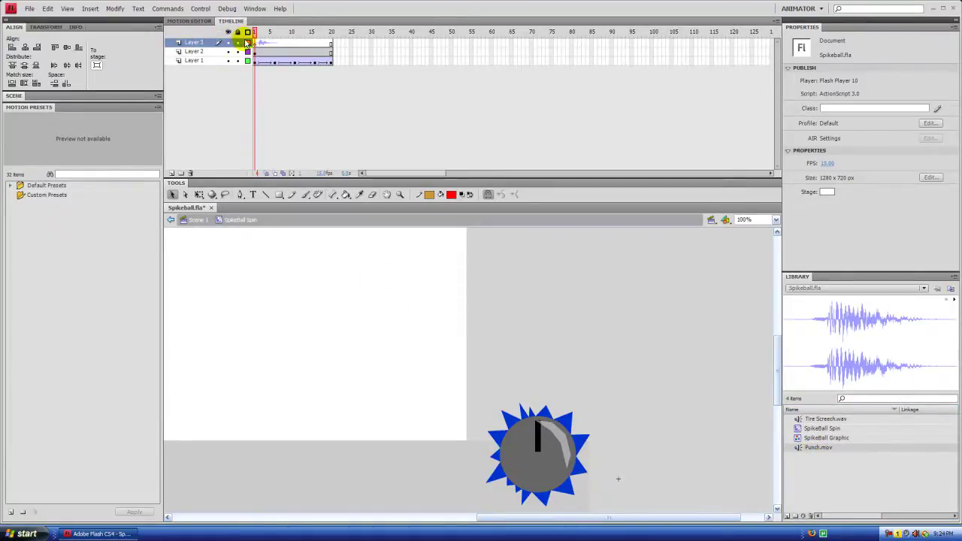
pyautogui.moveTo(256, 33)
pyautogui.mouseDown()
pyautogui.moveTo(338, 26)
pyautogui.moveTo(246, 34)
pyautogui.mouseUp()
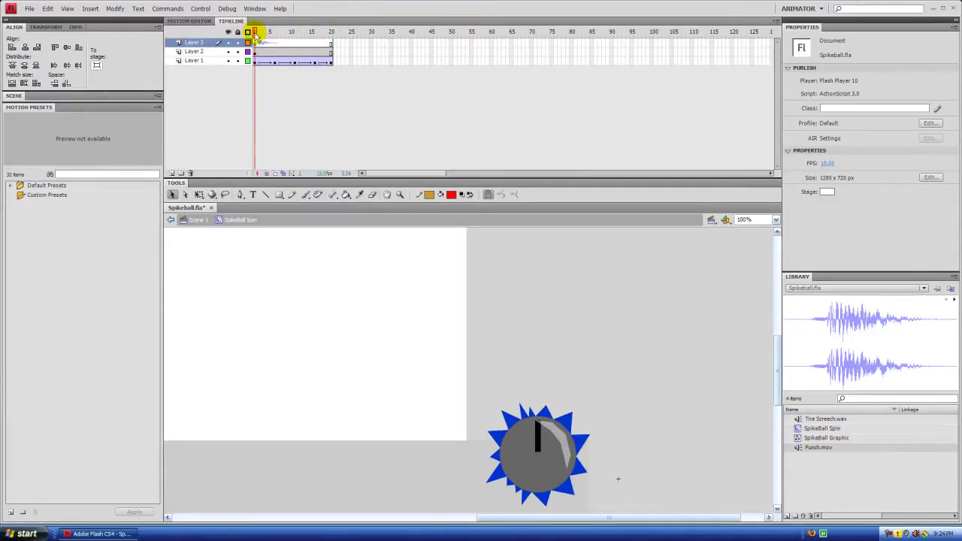
pyautogui.moveTo(255, 34); pyautogui.dragTo(294, 34)
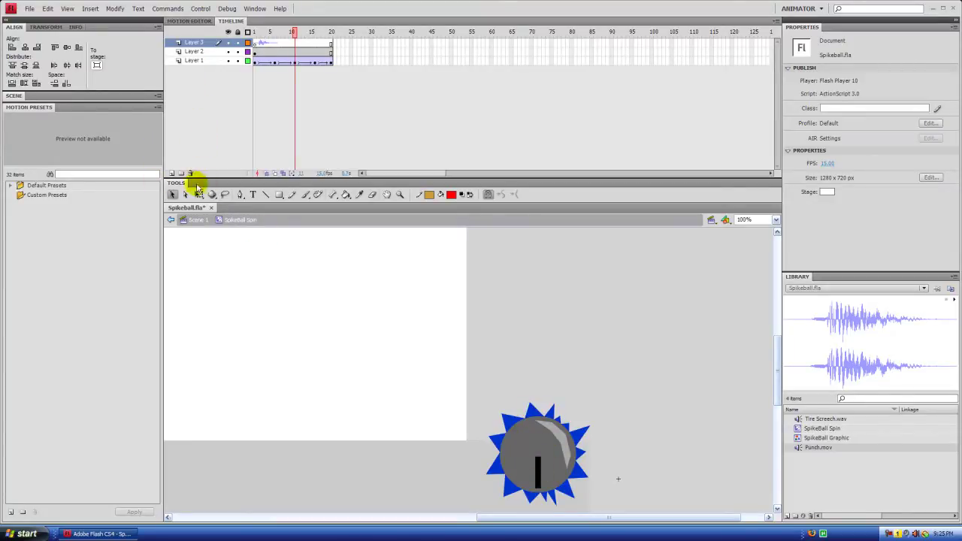
pyautogui.click(197, 219)
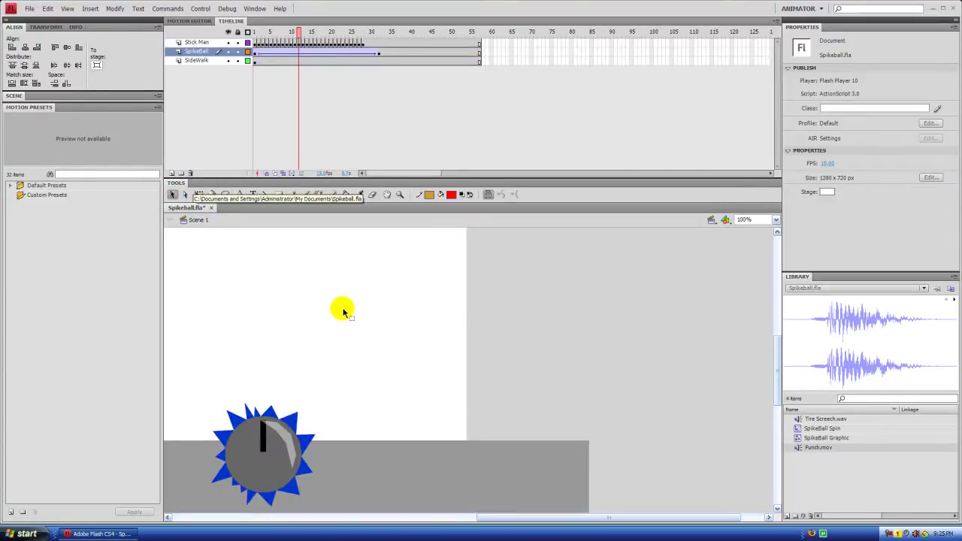
# - Test the movie with the punch sound, close the player, and add Layer 5 above SpikeBall
pyautogui.hotkey('ctrl', 'Return')
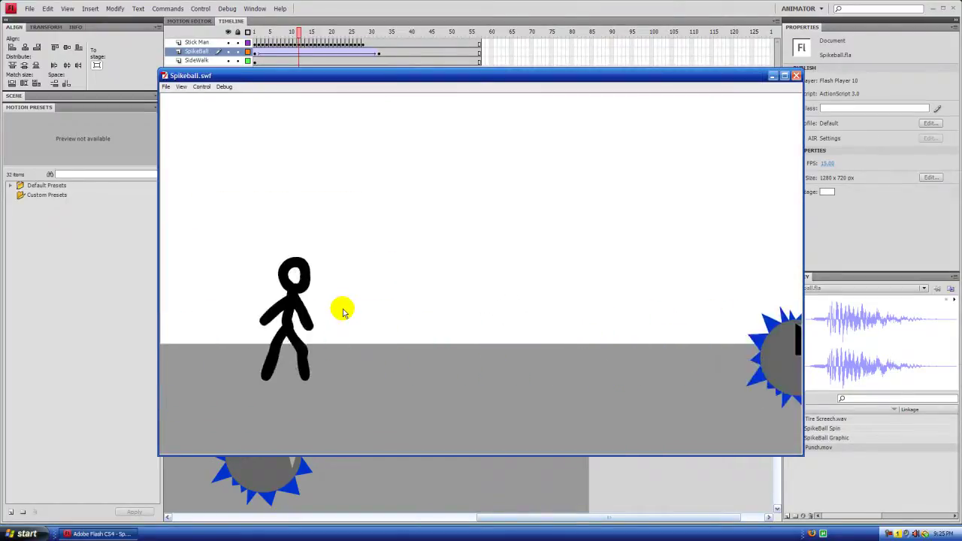
pyautogui.click(796, 77)
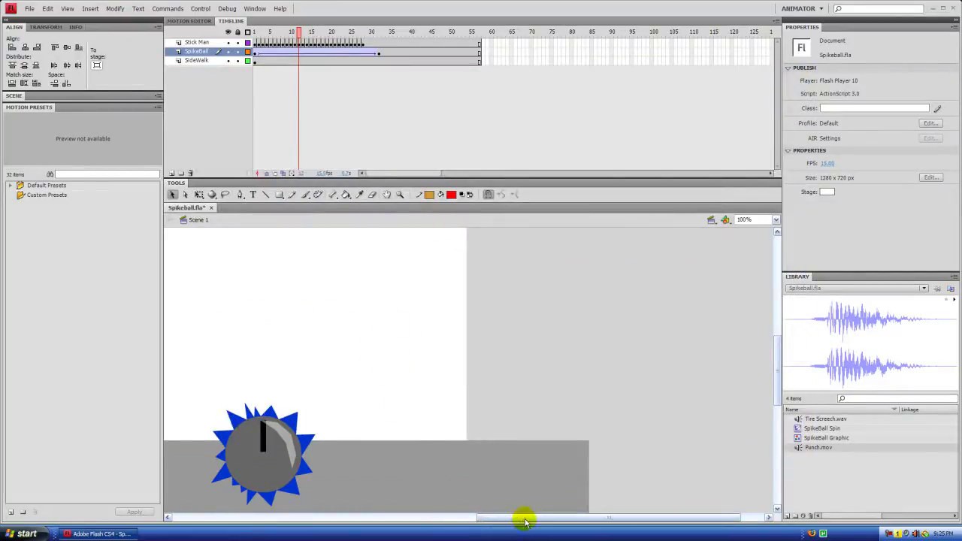
pyautogui.moveTo(522, 518); pyautogui.dragTo(405, 517)
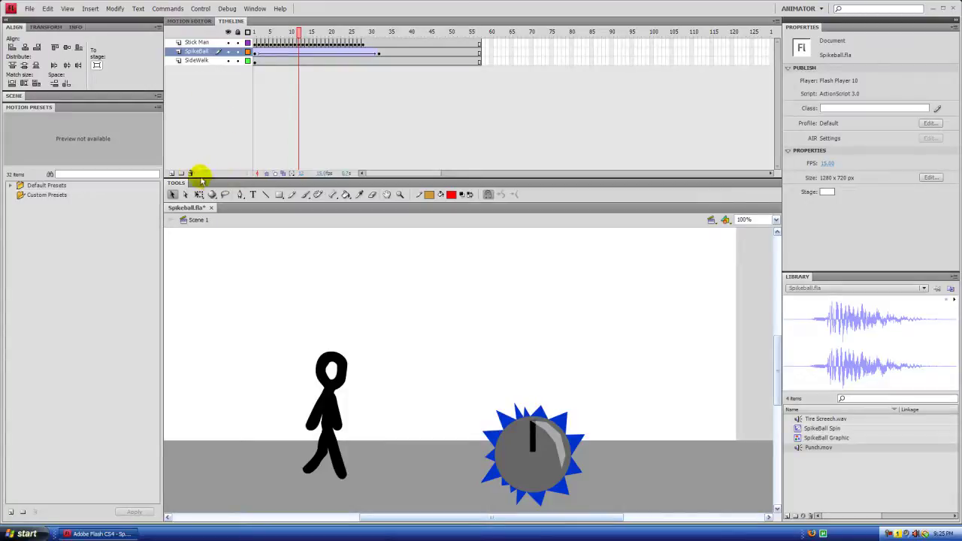
pyautogui.click(172, 174)
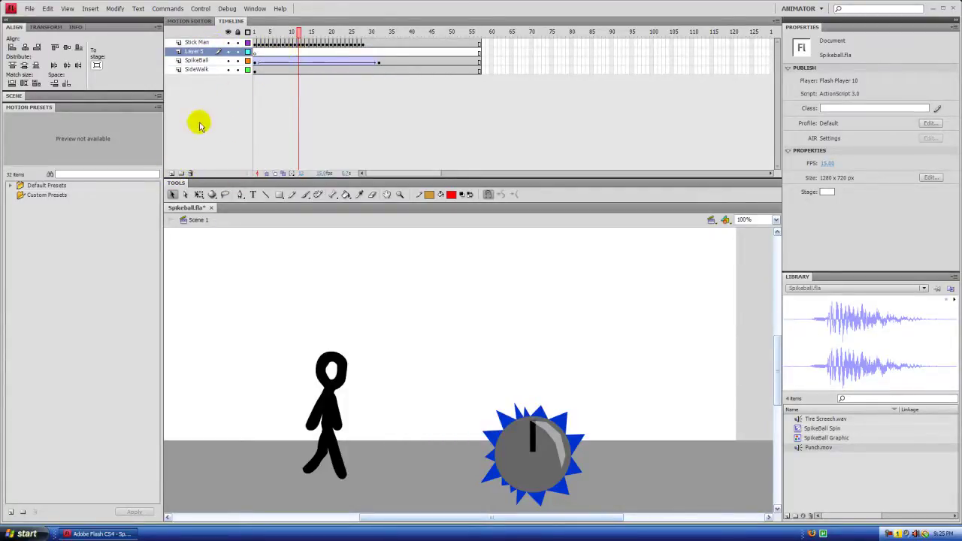
# - Delete the empty Layer 5 using the trash button, then look around the stage
pyautogui.click(189, 173)
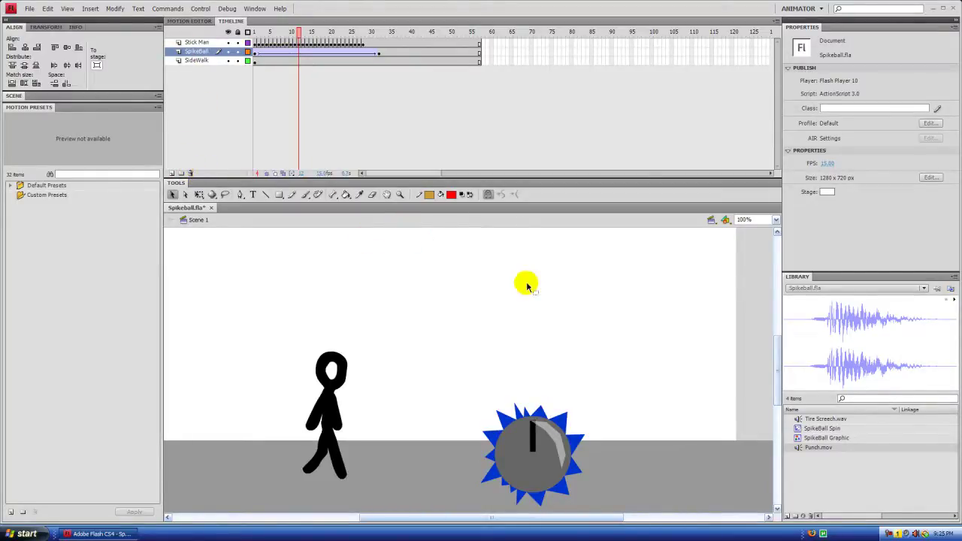
pyautogui.scroll(-1, 597, 421)
pyautogui.scroll(2, 623, 415)
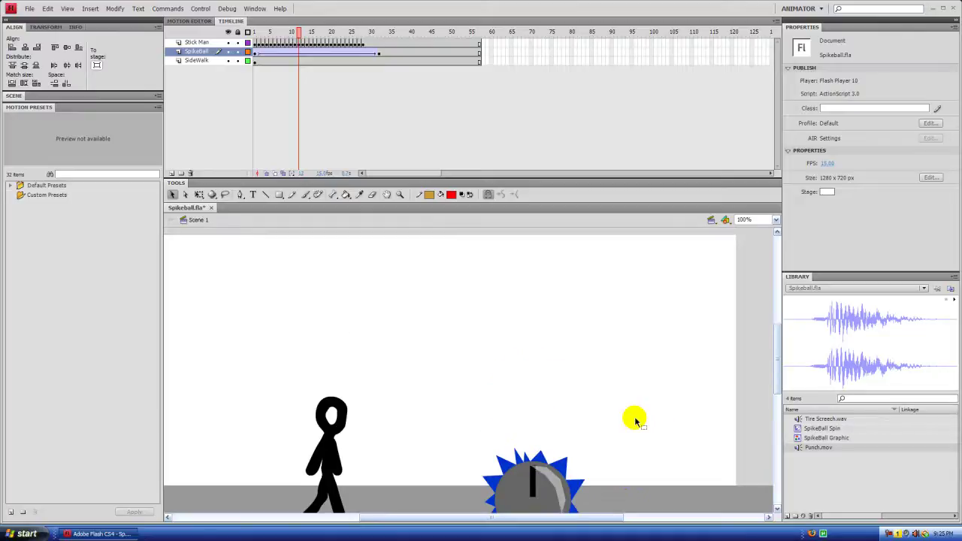
pyautogui.scroll(-2, 637, 420)
pyautogui.scroll(1, 642, 423)
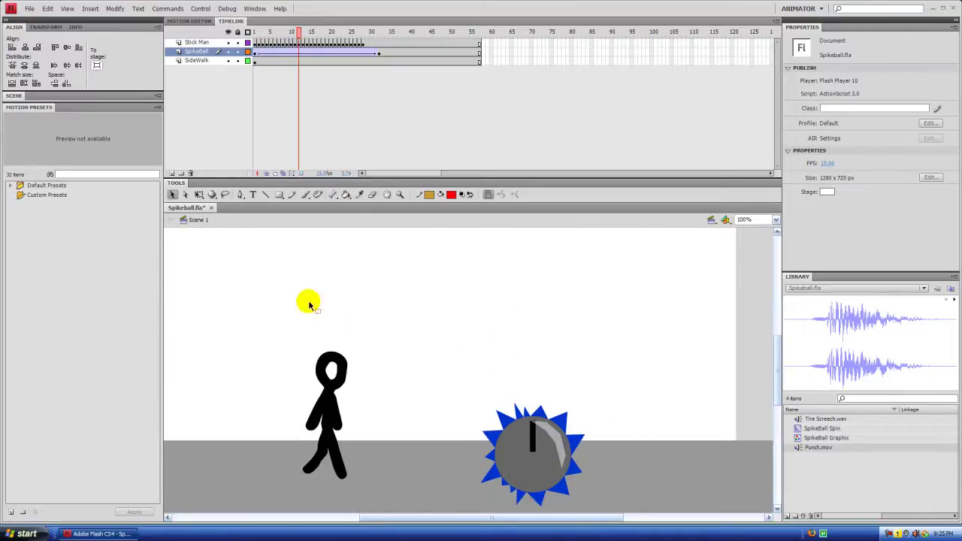
pyautogui.moveTo(436, 518); pyautogui.dragTo(413, 520)
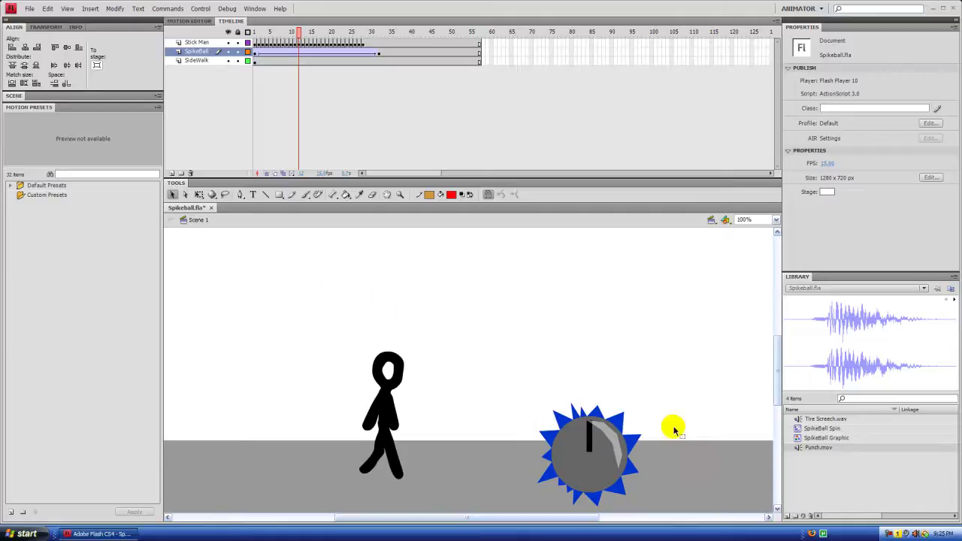